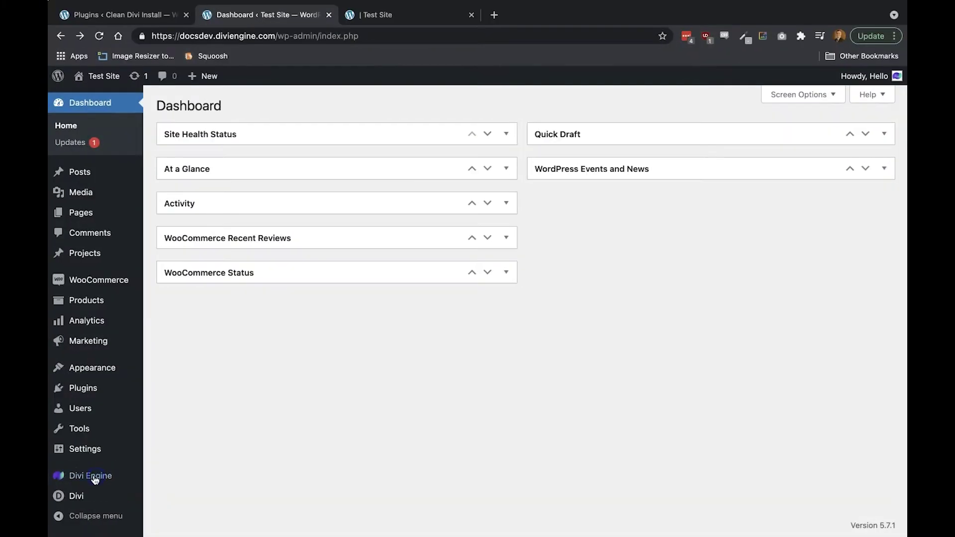
From the Divi Engine Mega Menu list, open 'Menu 4 for Drop Down Demonstration' for editing
{"action": "mouse_move", "coordinate": [95, 479]}
{"action": "left_click", "coordinate": [164, 480]}
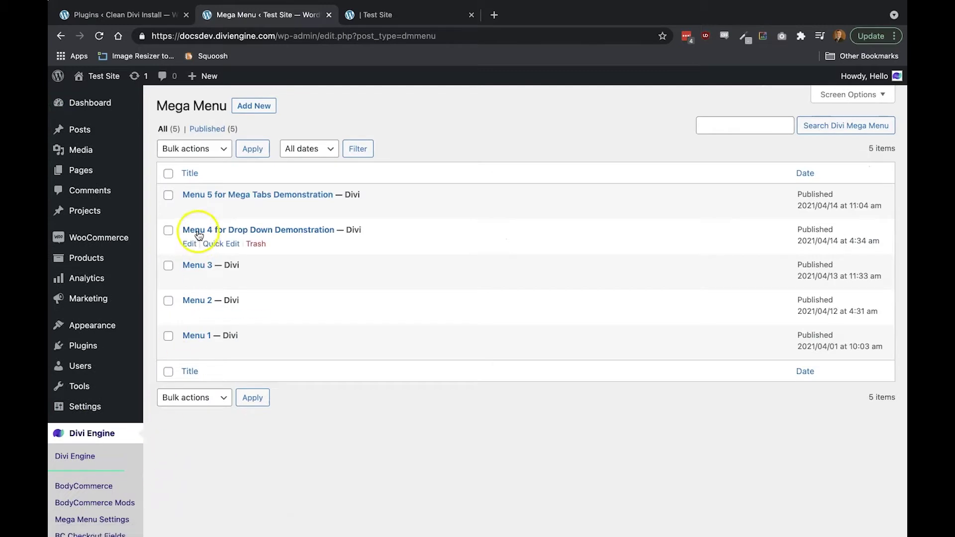
{"action": "left_click", "coordinate": [188, 244]}
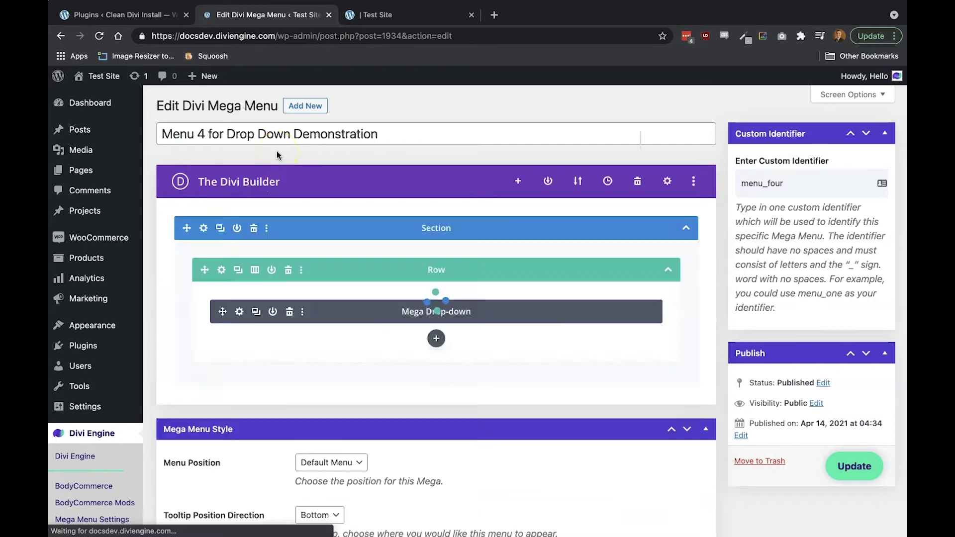
Search the module list for 'drop', then close it without adding a module
{"action": "left_click", "coordinate": [280, 155]}
{"action": "left_click", "coordinate": [436, 374]}
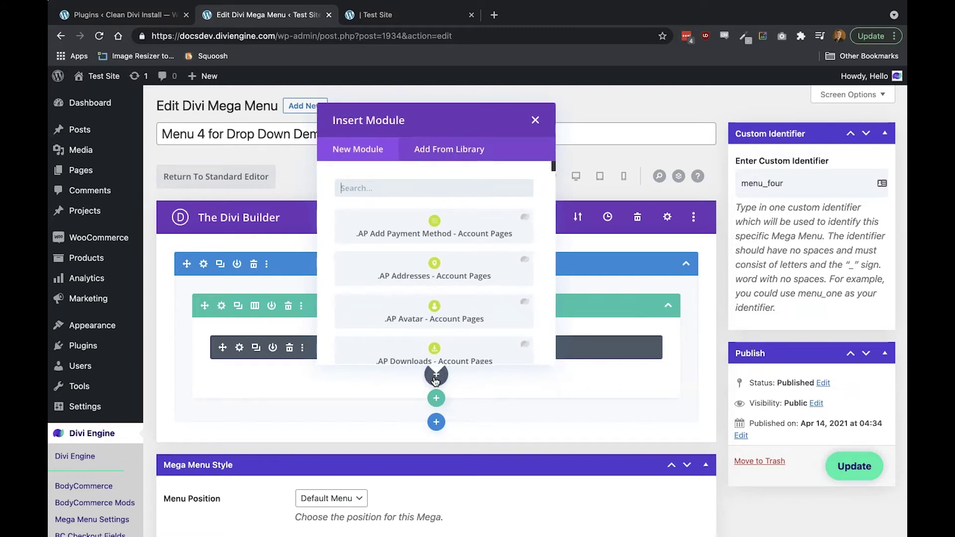
{"action": "type", "text": "drop"}
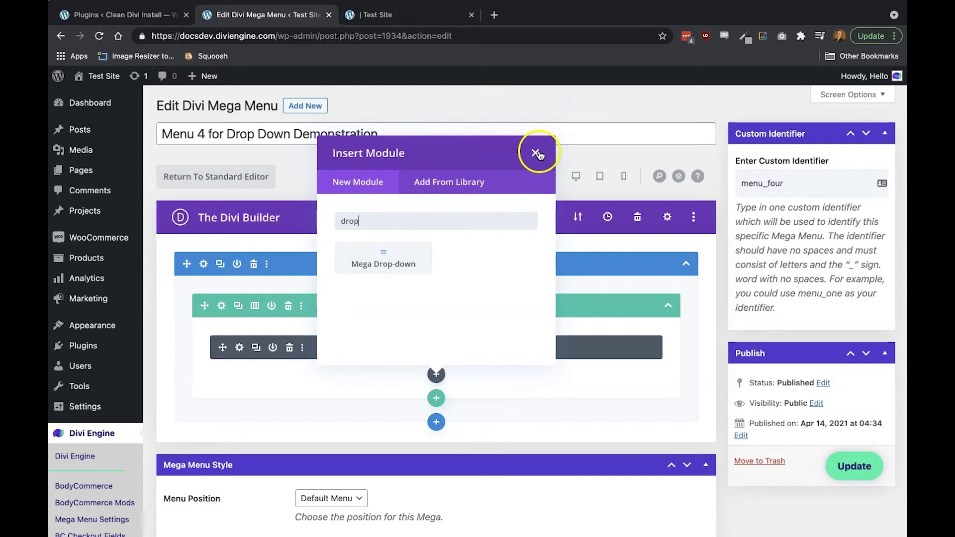
{"action": "left_click", "coordinate": [535, 153]}
Update the Menu 4 mega menu and check its Menu Position options, leaving them unchanged
{"action": "scroll", "coordinate": [473, 352], "scroll_direction": "down", "scroll_amount": 1}
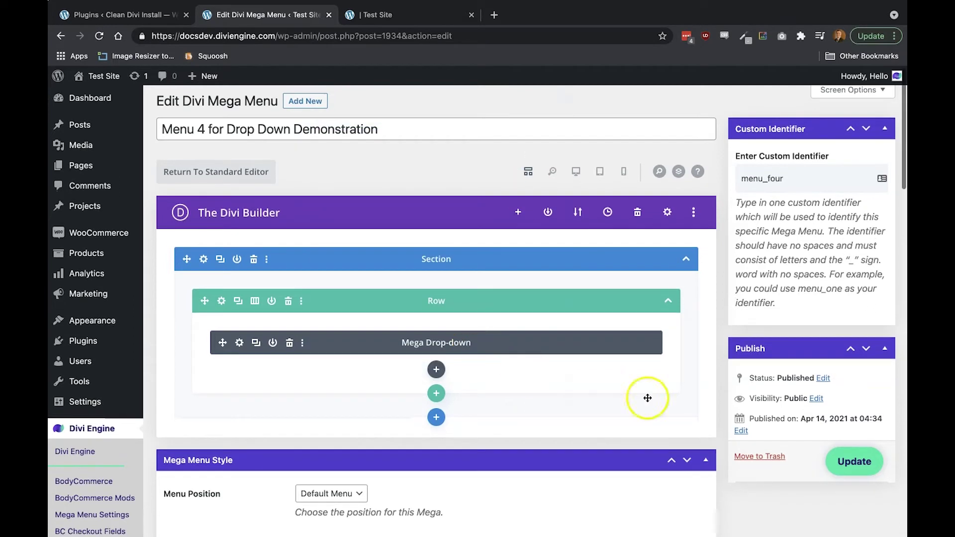
{"action": "left_click", "coordinate": [841, 470]}
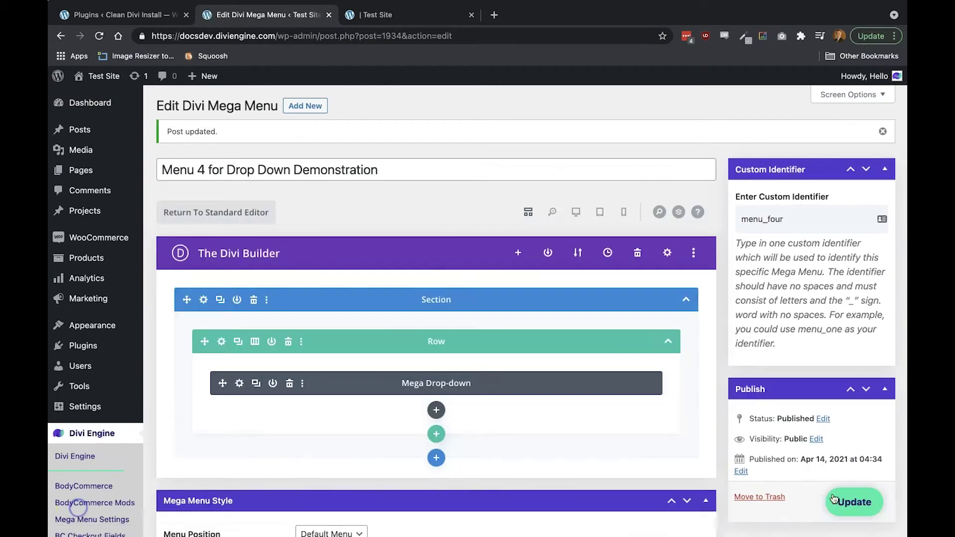
{"action": "scroll", "coordinate": [326, 449], "scroll_direction": "down", "scroll_amount": 4}
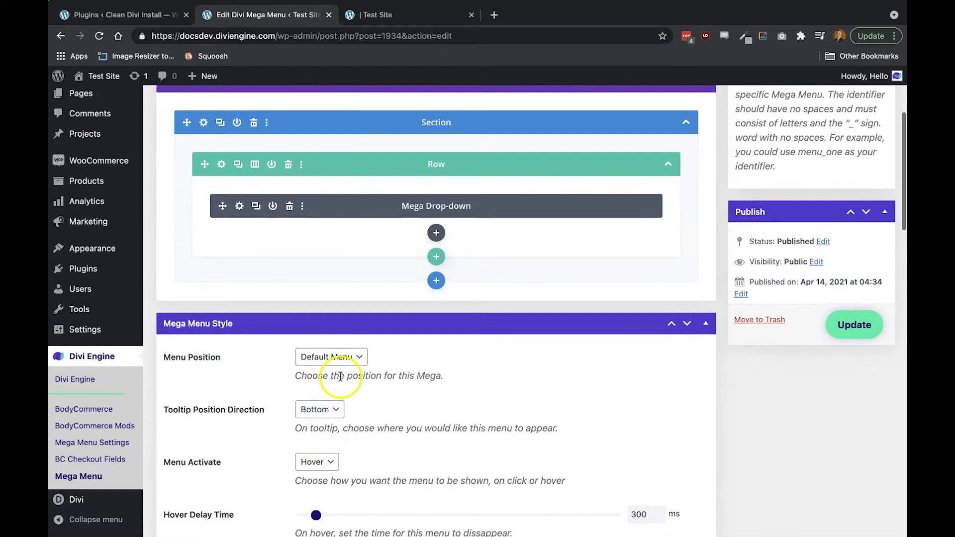
{"action": "left_click", "coordinate": [328, 357]}
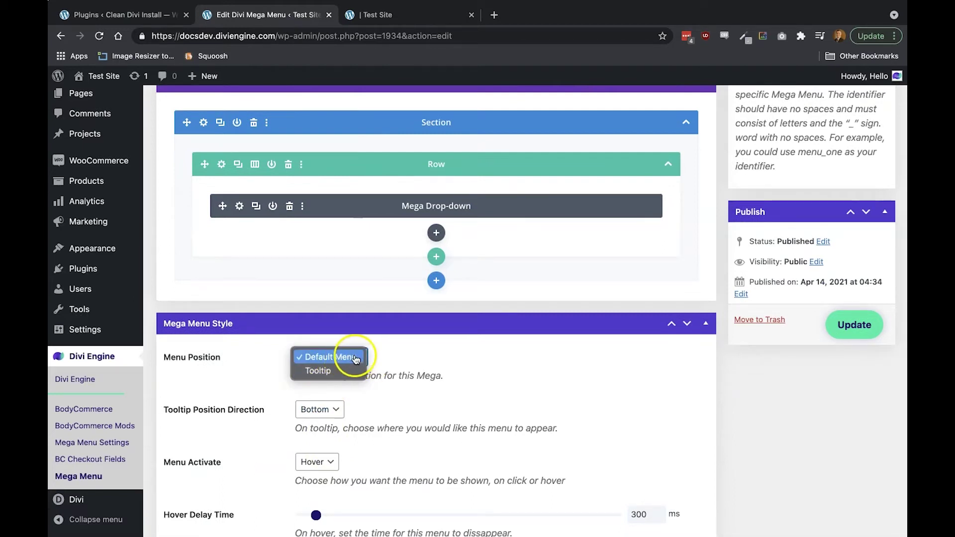
{"action": "left_click", "coordinate": [496, 363]}
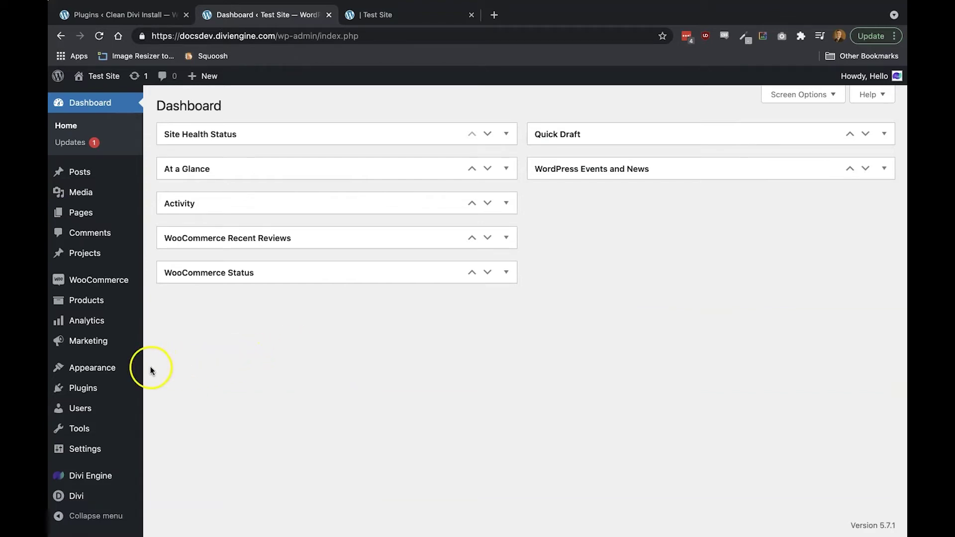
Open Drop Down Menu 1 in Appearance > Menus and review its nested Knives and Chef's Knife items
{"action": "mouse_move", "coordinate": [105, 372]}
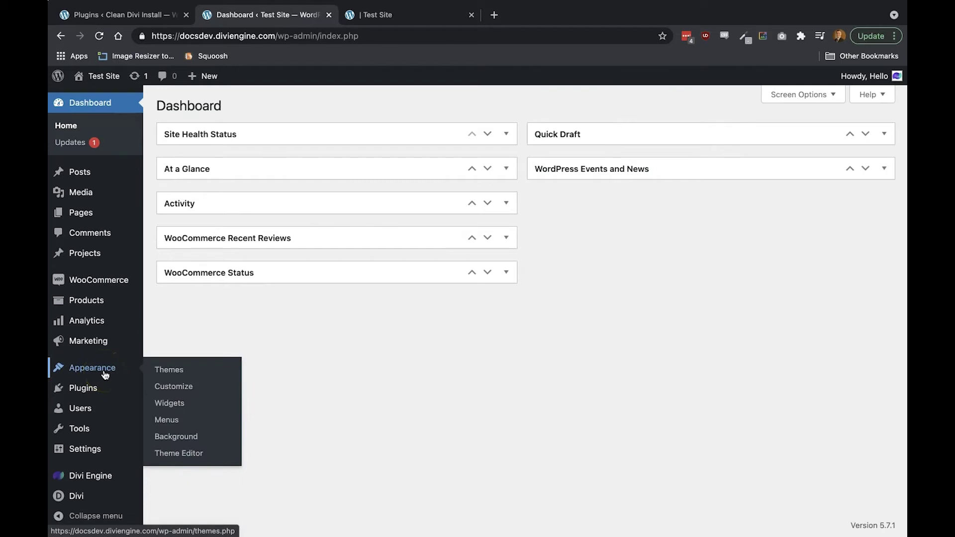
{"action": "left_click", "coordinate": [165, 424]}
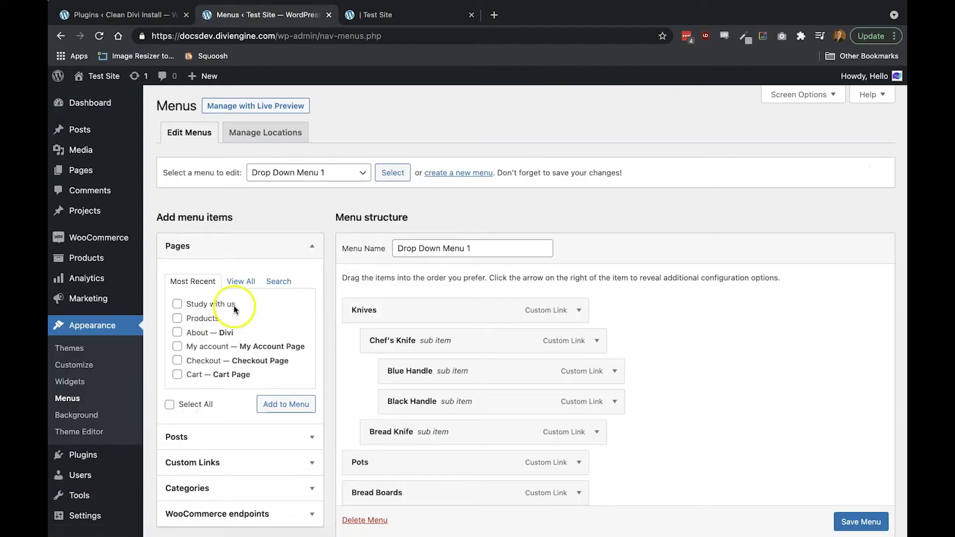
{"action": "left_click", "coordinate": [275, 185]}
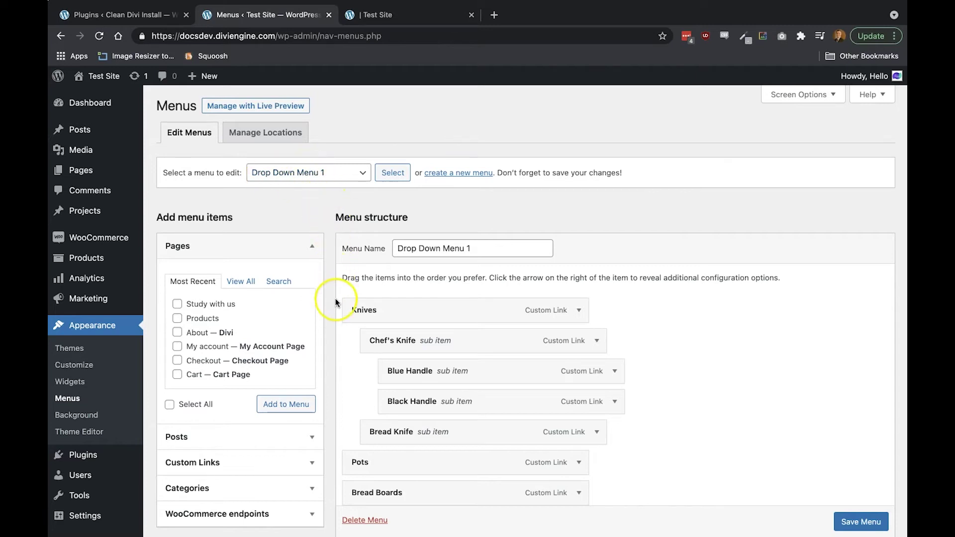
{"action": "scroll", "coordinate": [335, 298], "scroll_direction": "down", "scroll_amount": 5}
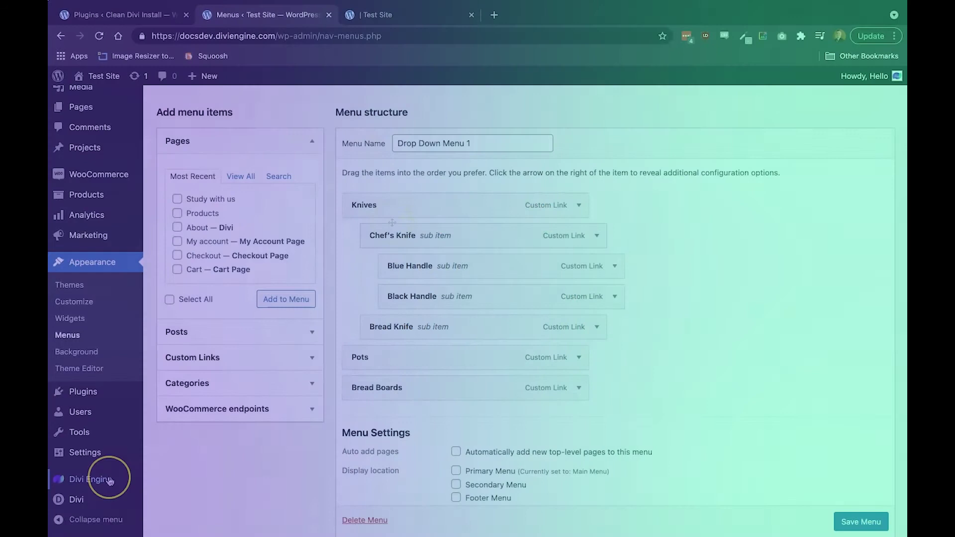
Edit Menu 4 and set the Mega Drop-down module's Select Menu to Drop Down Menu 1
{"action": "mouse_move", "coordinate": [92, 484]}
{"action": "left_click", "coordinate": [174, 502]}
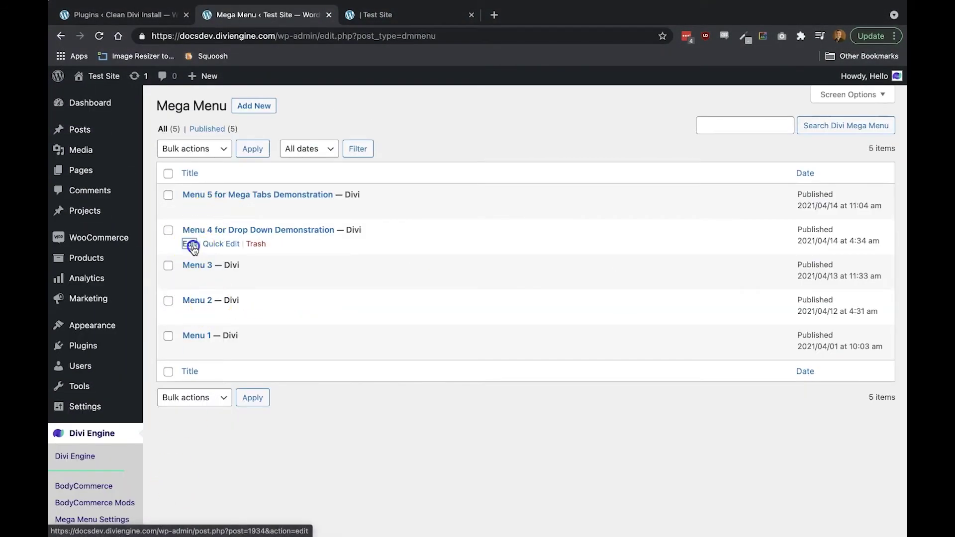
{"action": "left_click", "coordinate": [192, 244]}
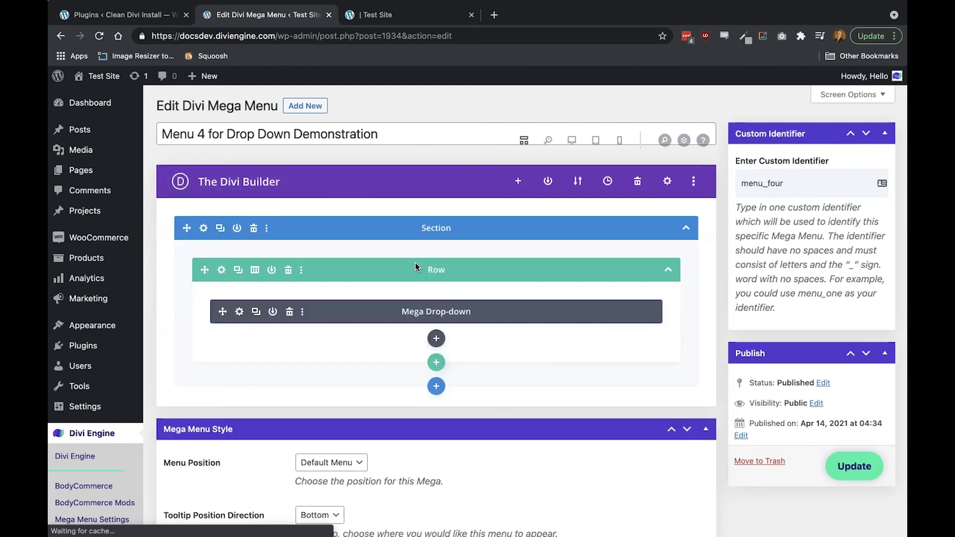
{"action": "scroll", "coordinate": [415, 262], "scroll_direction": "down", "scroll_amount": 2}
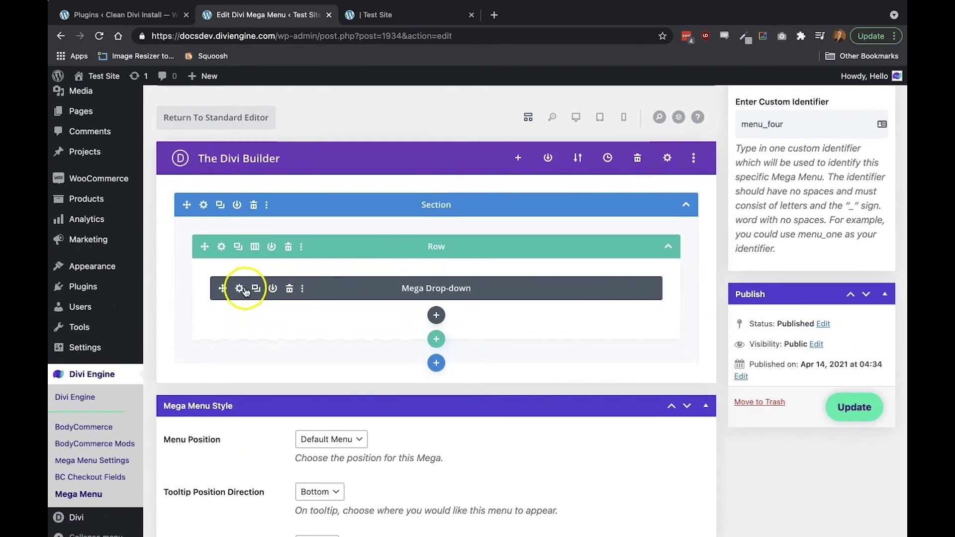
{"action": "left_click", "coordinate": [240, 288]}
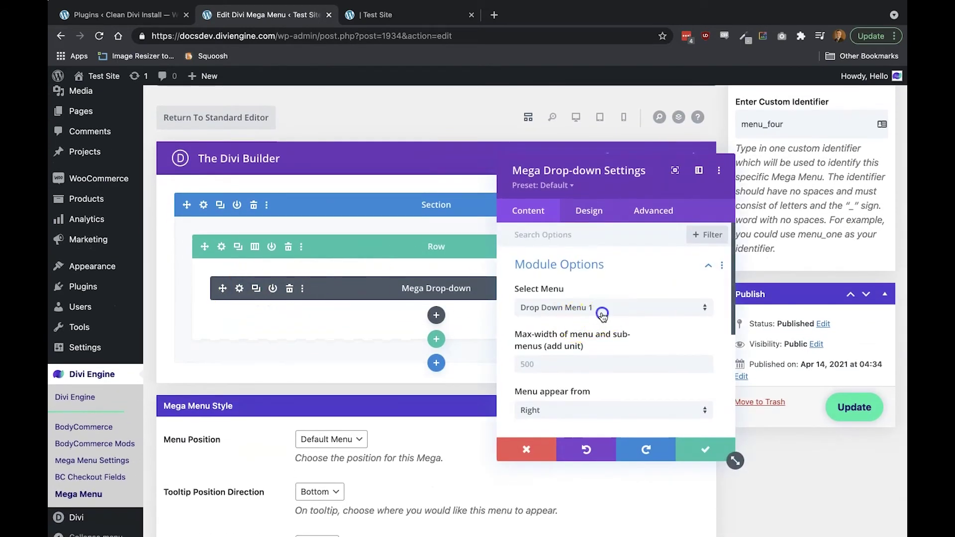
{"action": "left_click", "coordinate": [602, 313]}
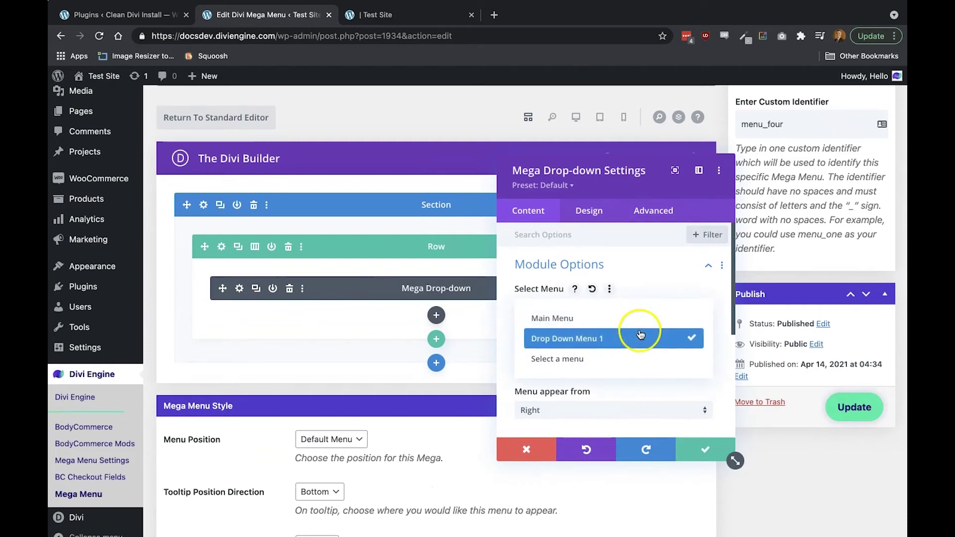
{"action": "left_click", "coordinate": [703, 442]}
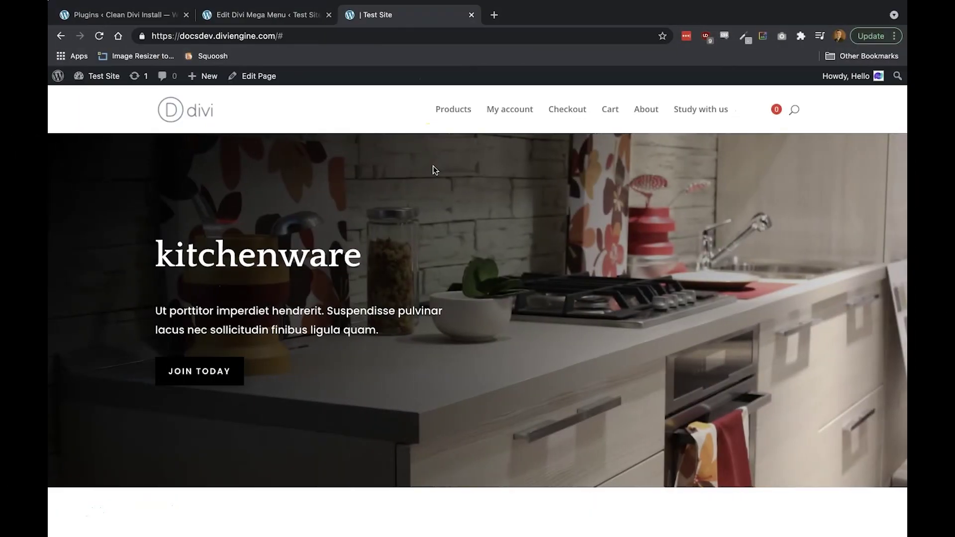
Open Products, drill into Knives and then Chef's Knife, then go back to Knives
{"action": "left_click", "coordinate": [453, 122]}
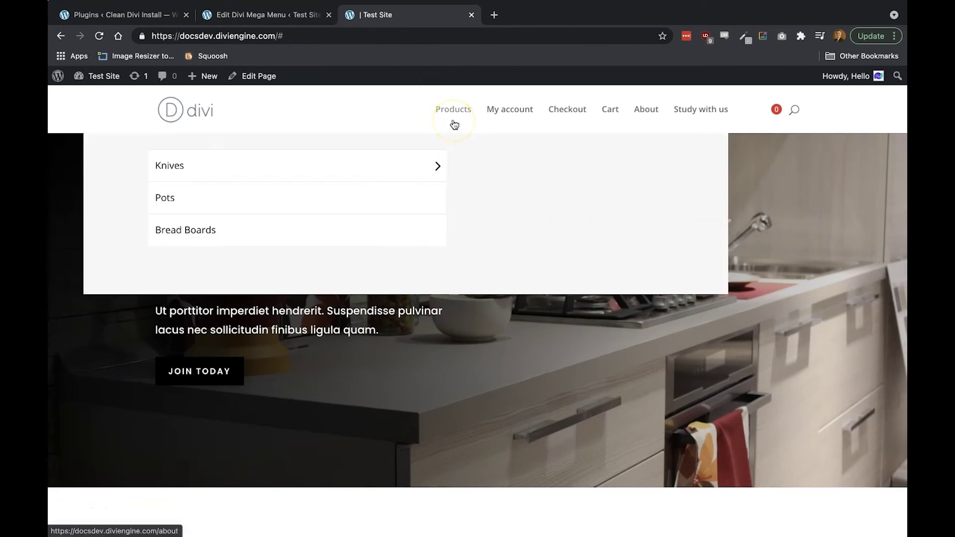
{"action": "left_click", "coordinate": [434, 164]}
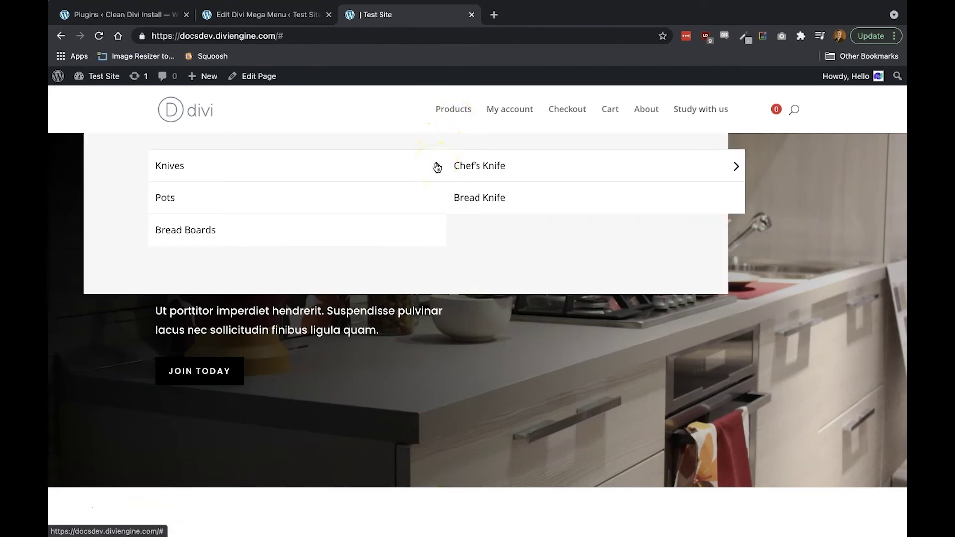
{"action": "left_click", "coordinate": [733, 169]}
{"action": "left_click", "coordinate": [457, 168]}
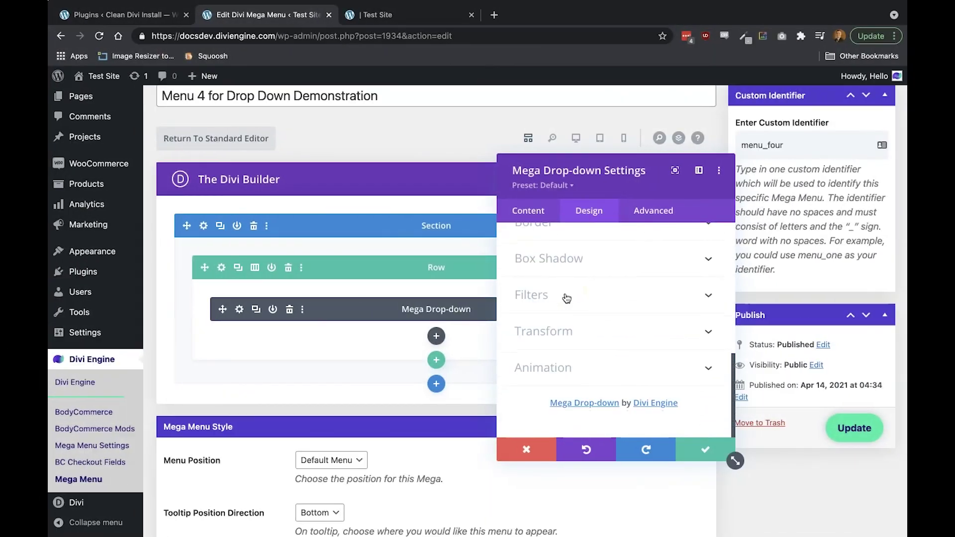
{"action": "scroll", "coordinate": [567, 299], "scroll_direction": "up", "scroll_amount": 10}
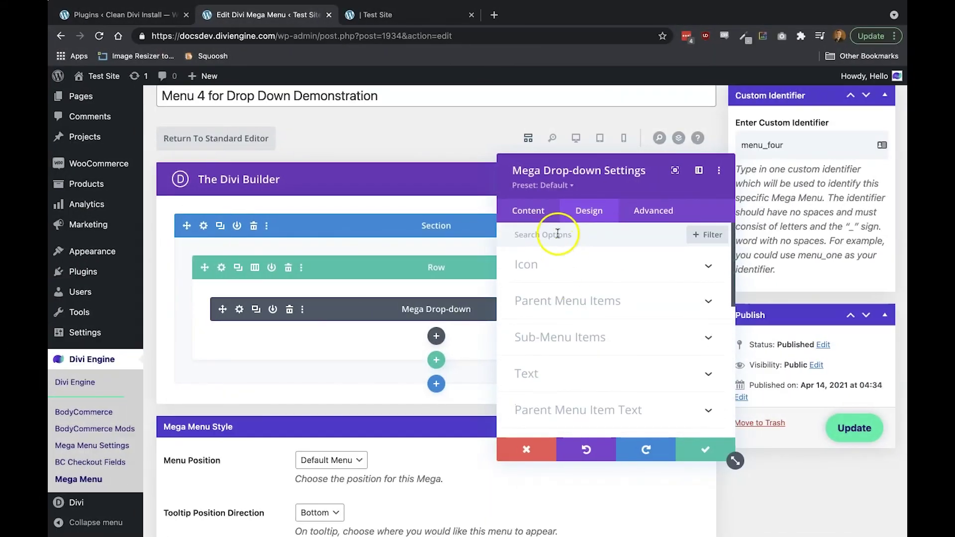
{"action": "left_click", "coordinate": [523, 206]}
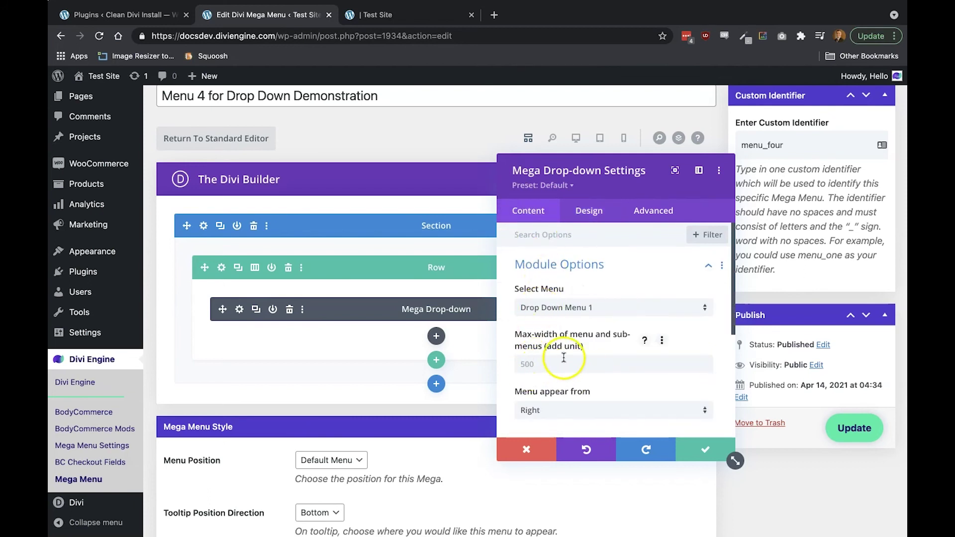
{"action": "scroll", "coordinate": [565, 357], "scroll_direction": "down", "scroll_amount": 2}
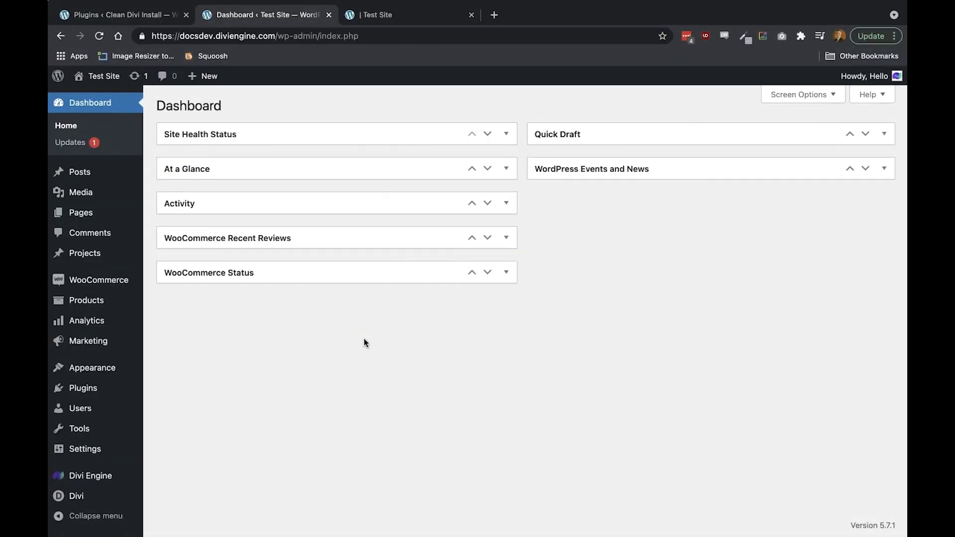
In Appearance > Menus, expand Chef's Knife and set its CSS Classes field to dmm-overlay
{"action": "mouse_move", "coordinate": [61, 374]}
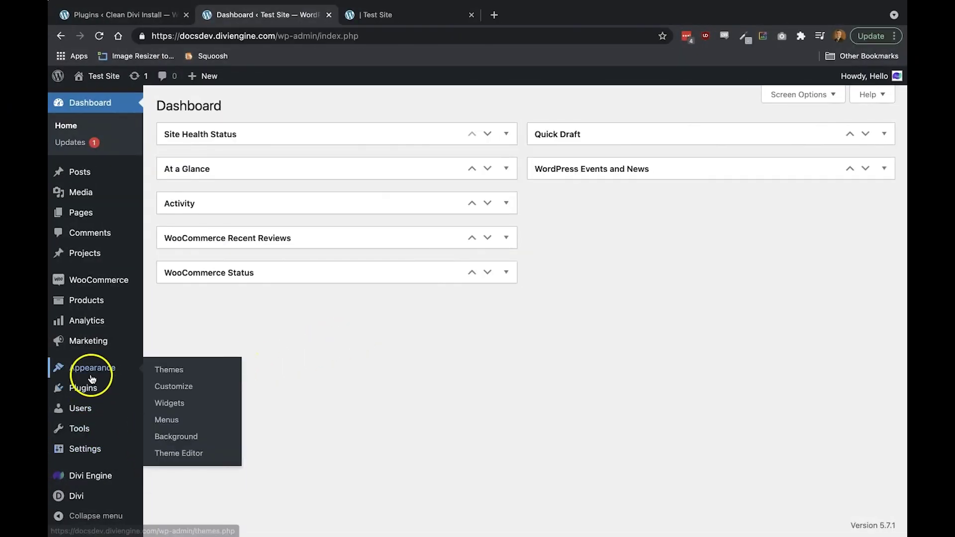
{"action": "left_click", "coordinate": [159, 424]}
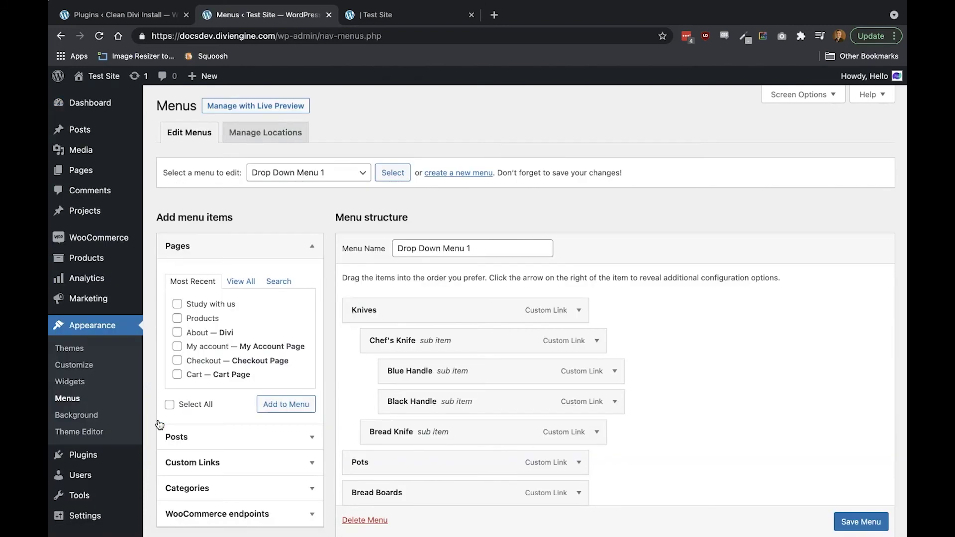
{"action": "left_click", "coordinate": [597, 342]}
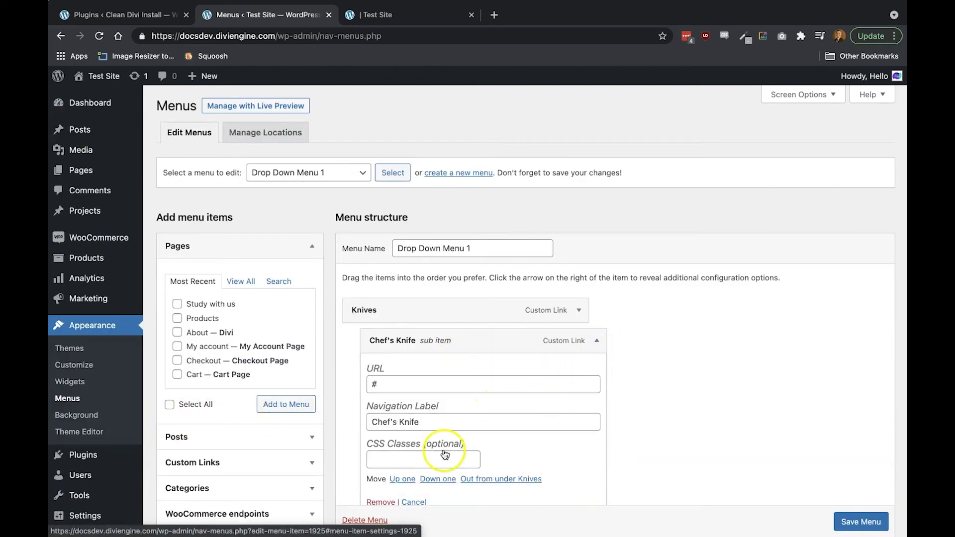
{"action": "left_click", "coordinate": [413, 462]}
{"action": "key", "text": "Down"}
{"action": "key", "text": "Return"}
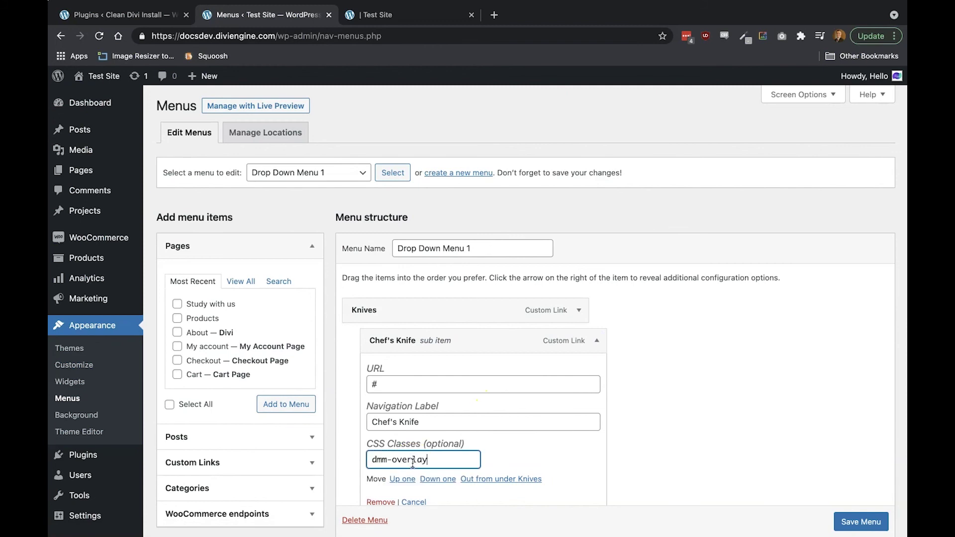
{"action": "scroll", "coordinate": [789, 452], "scroll_direction": "down", "scroll_amount": 3}
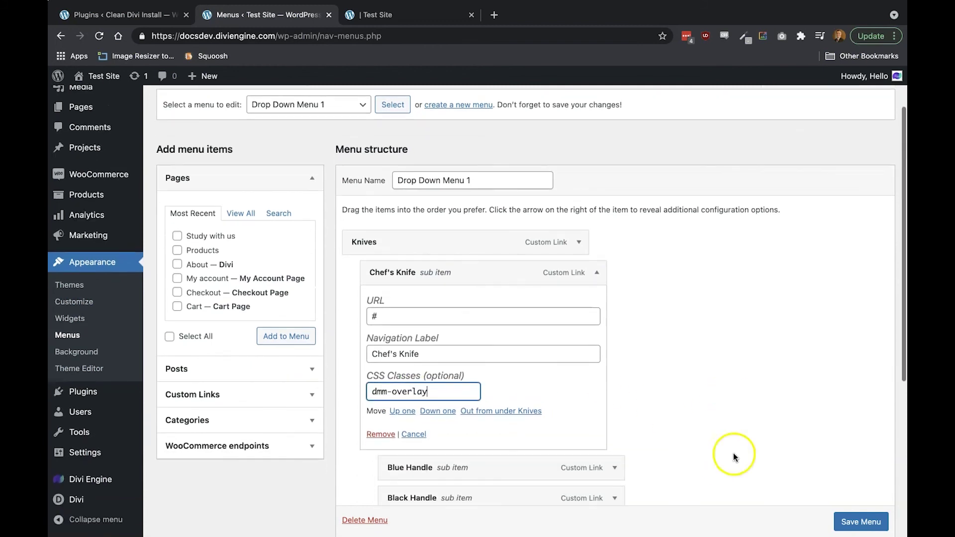